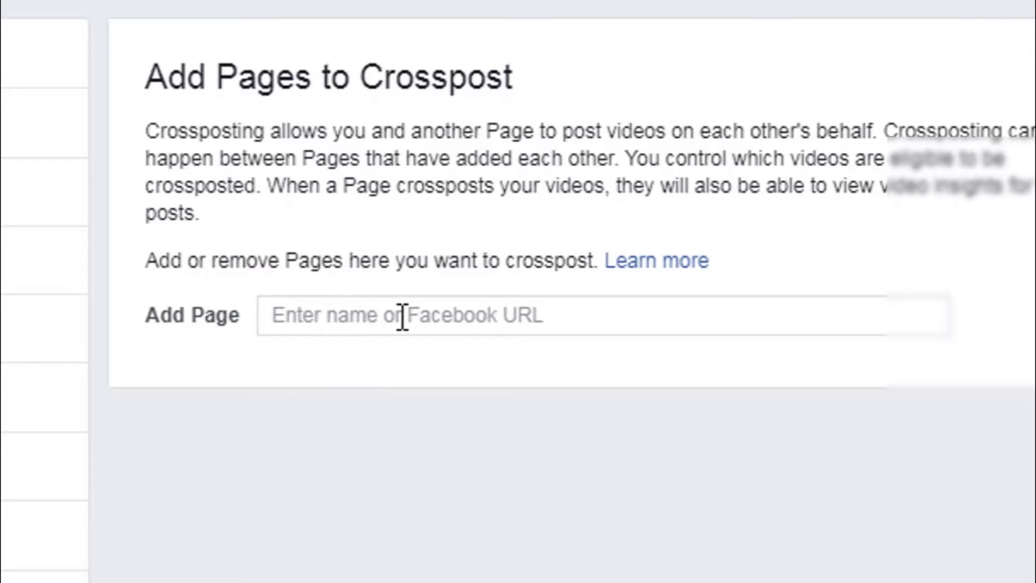
Look up Shopi.xyz as a Page to crosspost with and open its crossposting relationship request
left_click(546, 315)
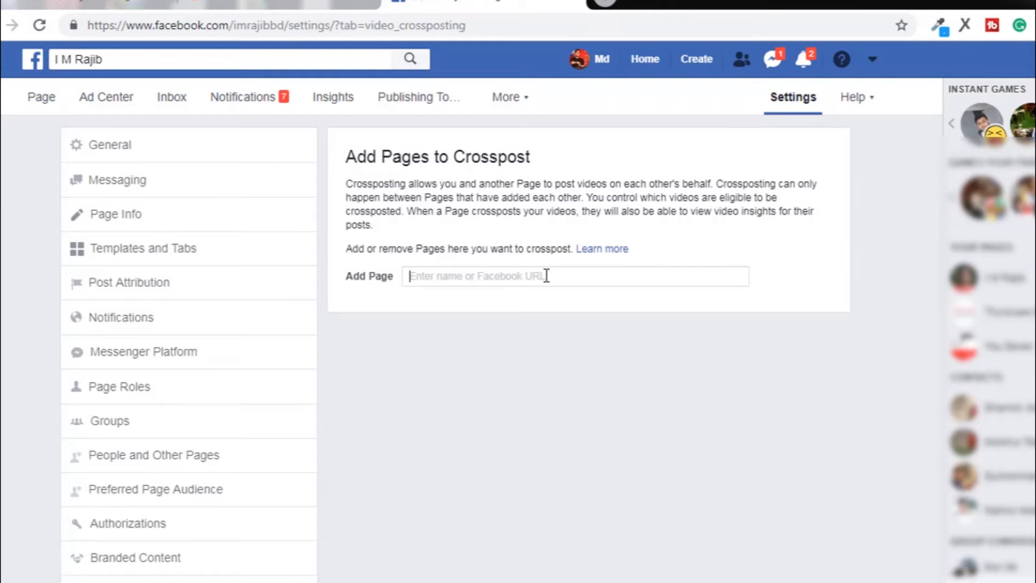
type("sh")
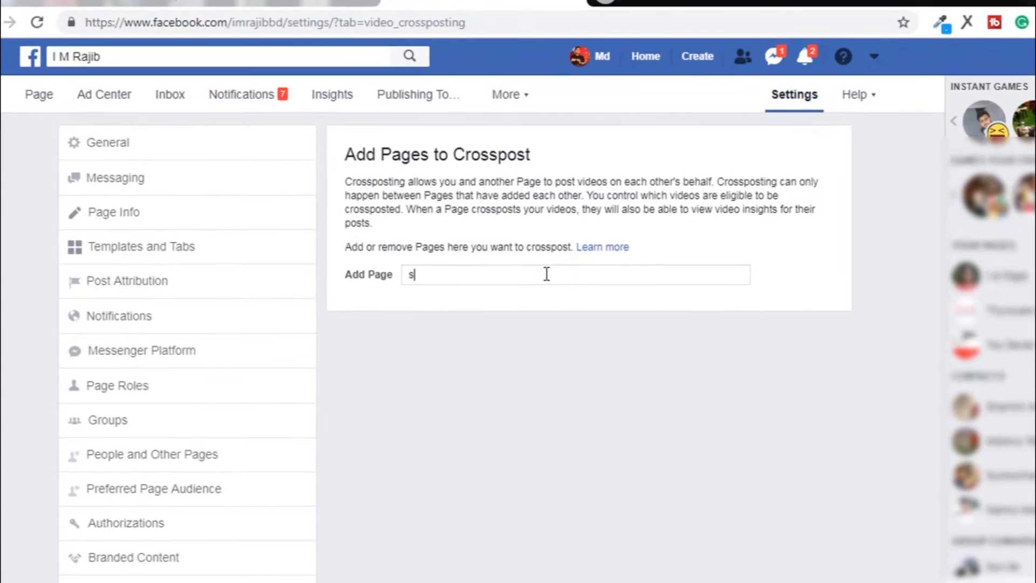
type("opi.")
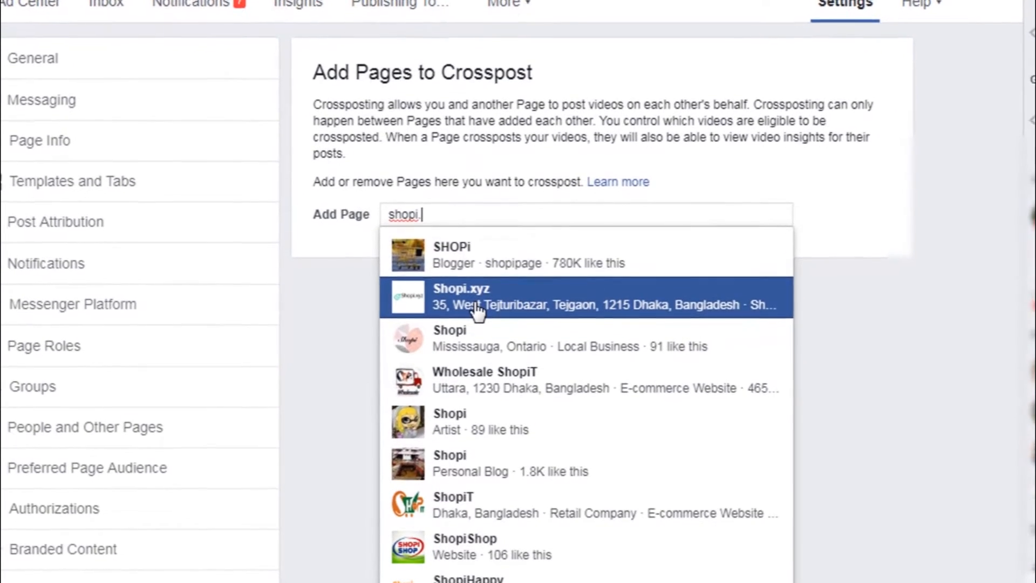
left_click(476, 306)
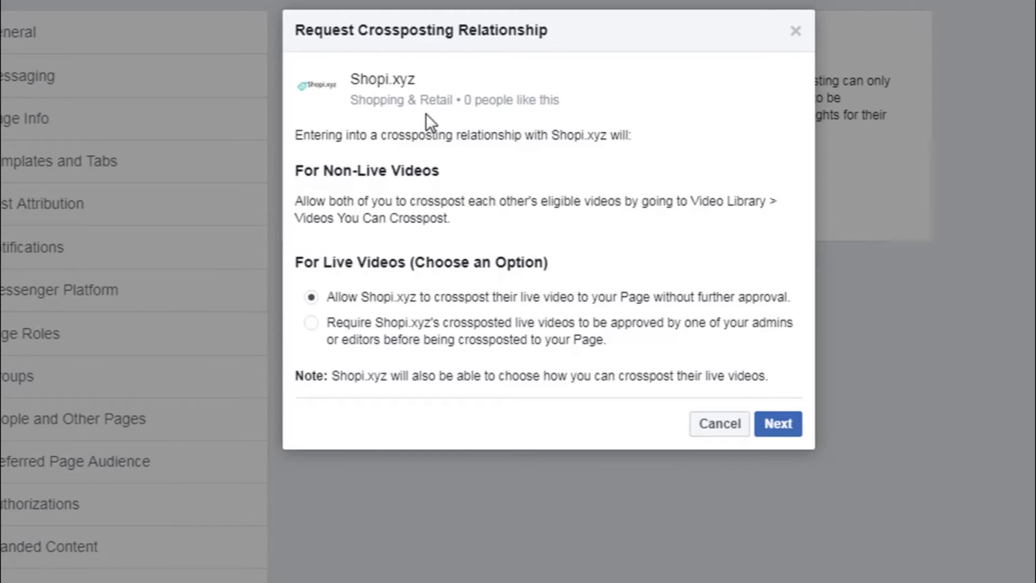
Request crossposting with Shopi.xyz, allowing its live videos without further approval, and then switch its live videos to Manually Post
left_click(312, 334)
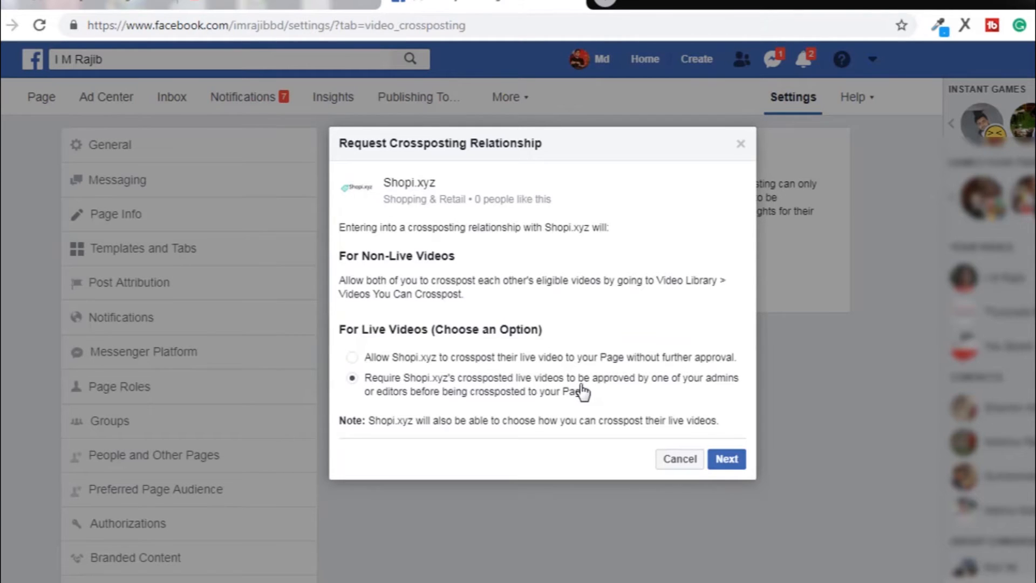
left_click(352, 357)
left_click(725, 462)
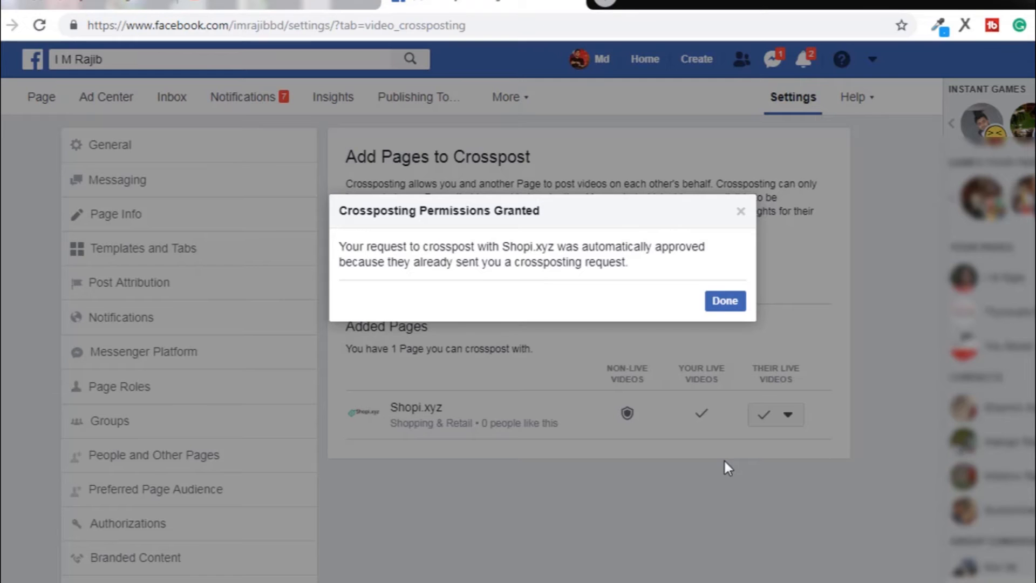
left_click(724, 304)
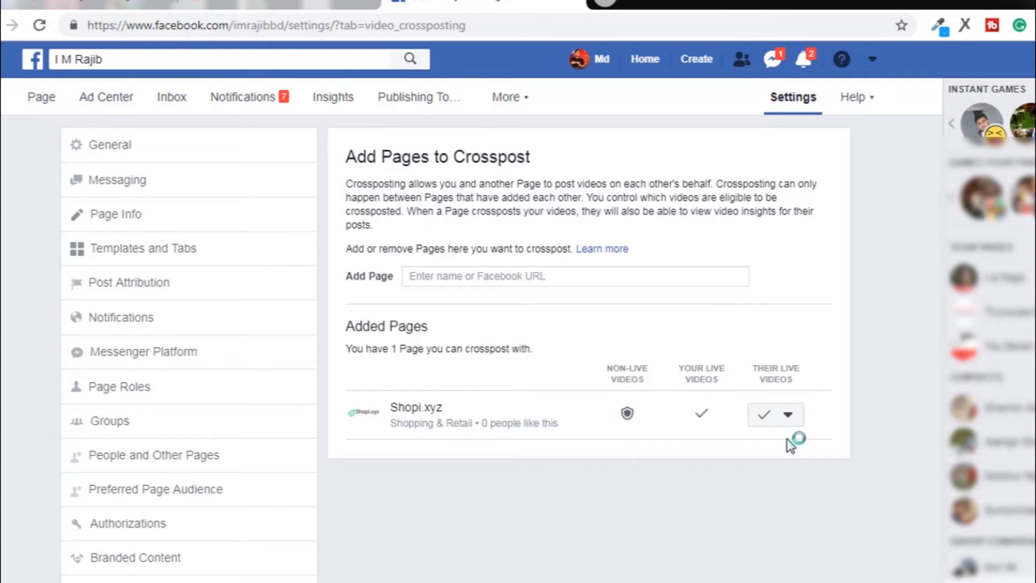
left_click(788, 417)
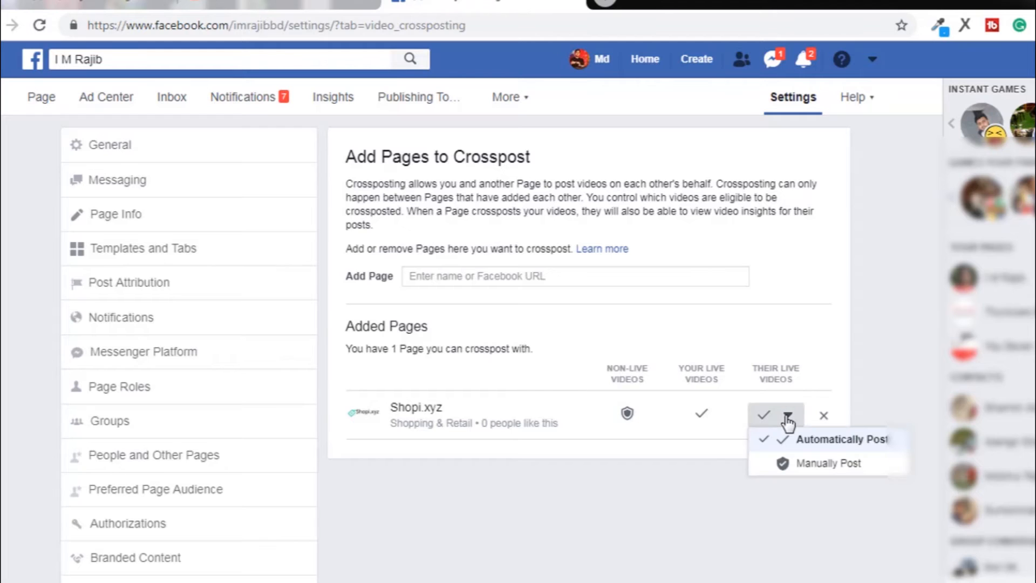
left_click(829, 466)
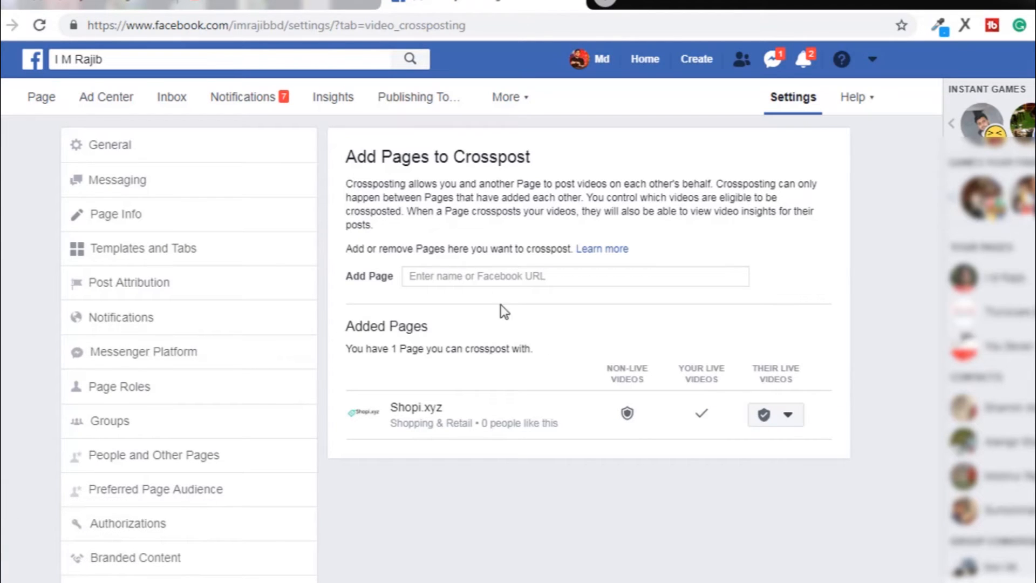
Request a crossposting relationship with the StrollerLab Page, allowing its live videos without further approval
left_click(482, 278)
type("stroller")
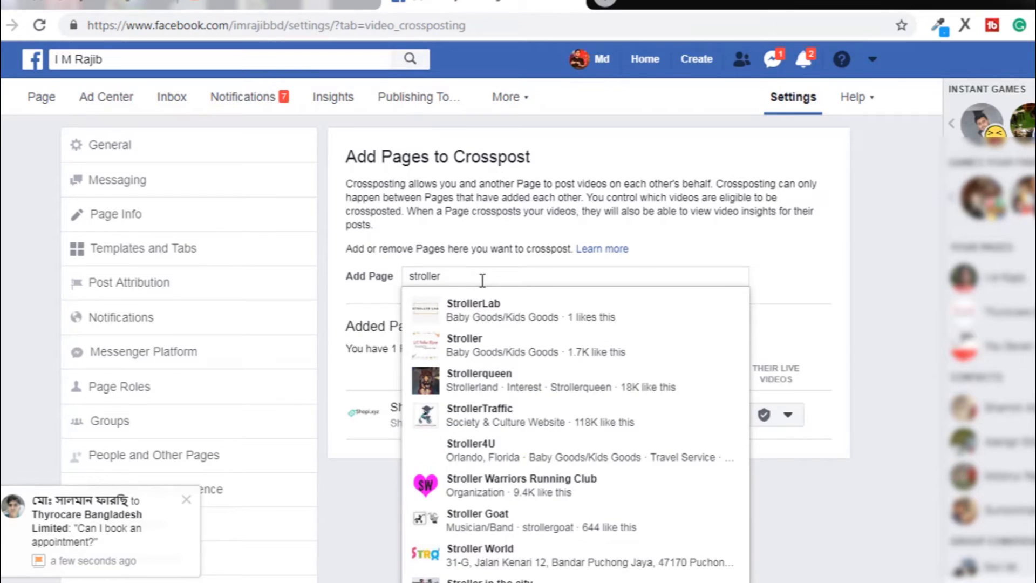
type("labbd")
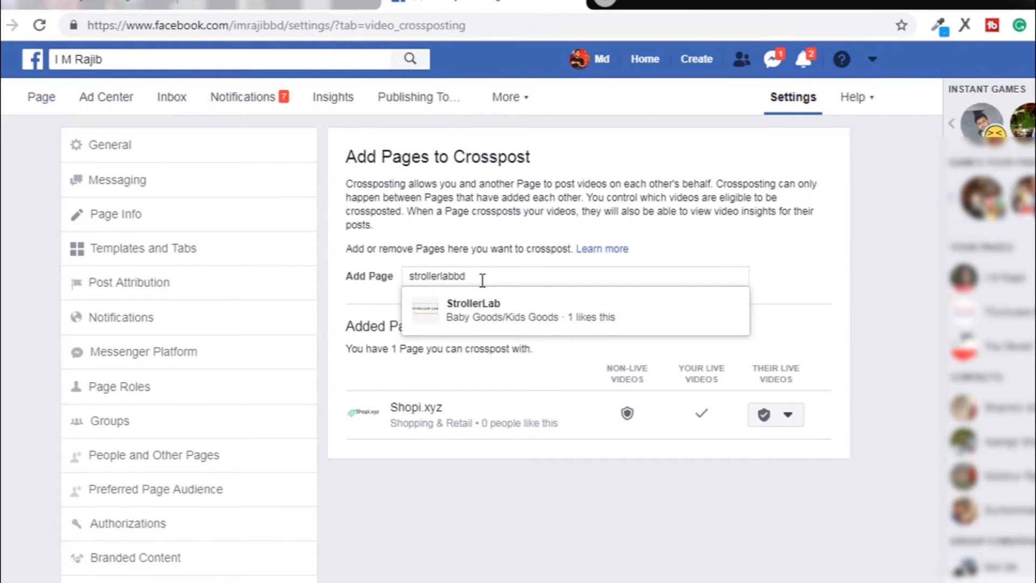
left_click(494, 324)
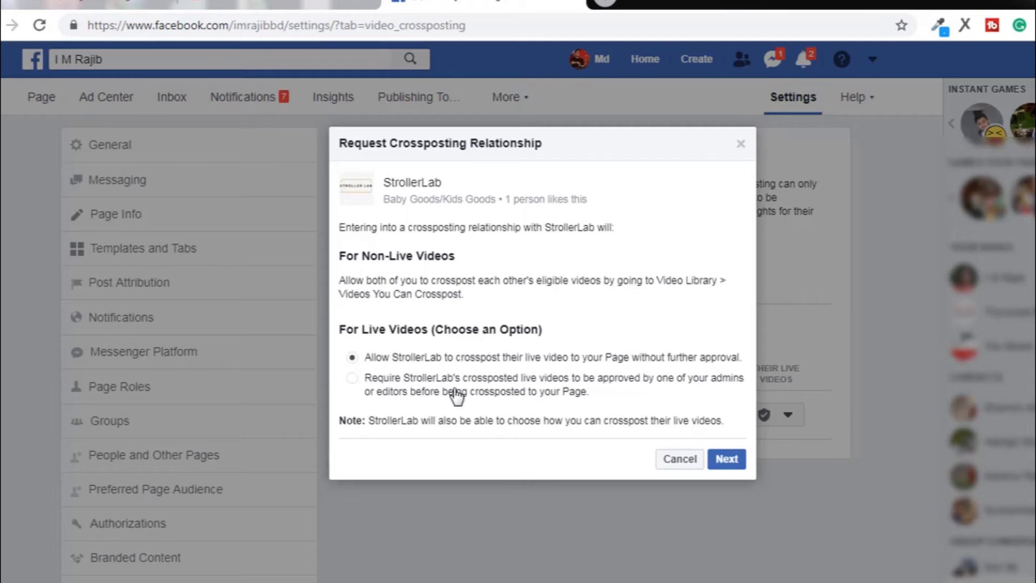
left_click(729, 459)
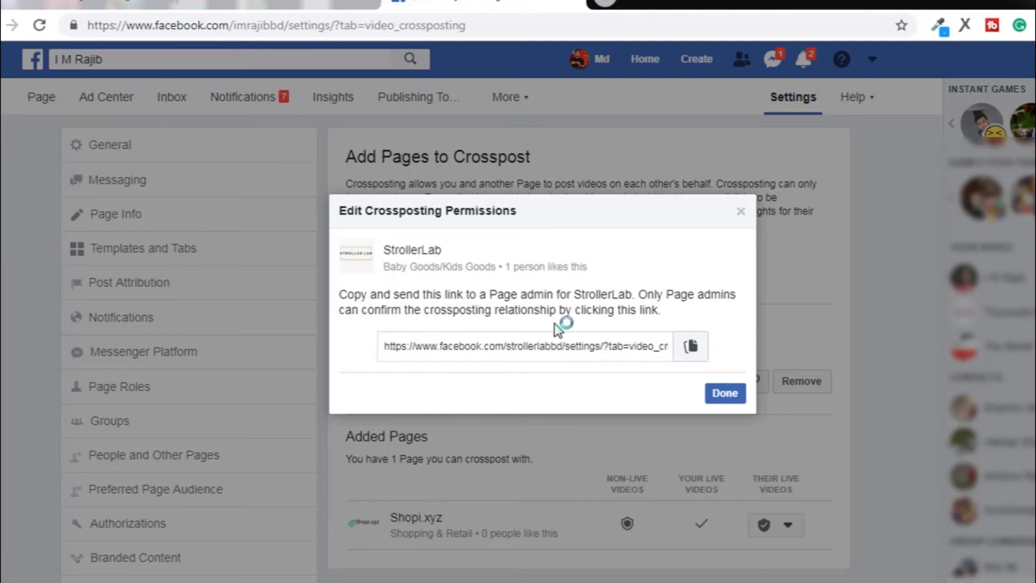
Copy the confirmation link for StrollerLab's admins, dismiss the permissions dialog and return to the Page's home
left_click(689, 346)
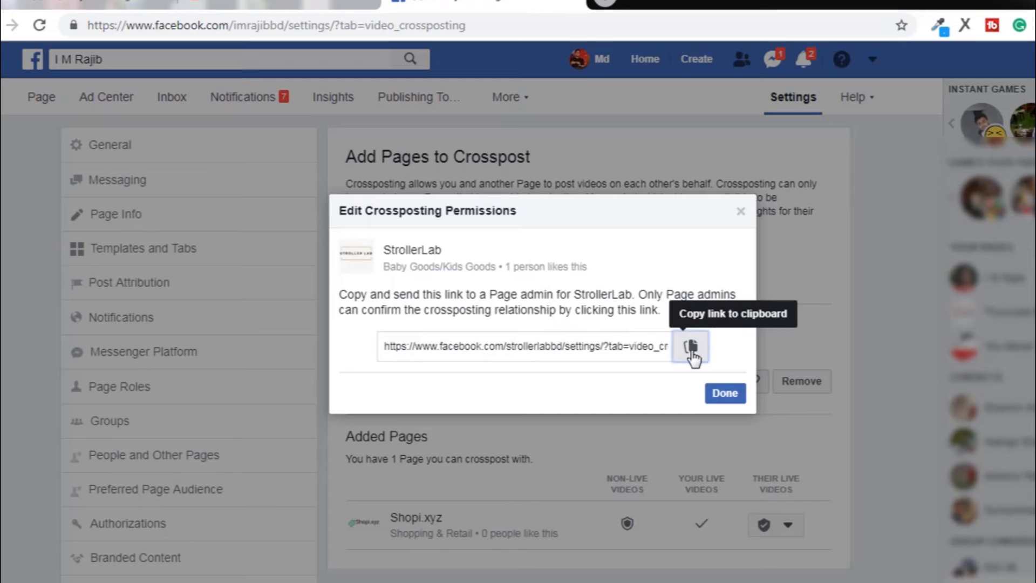
left_click(650, 346)
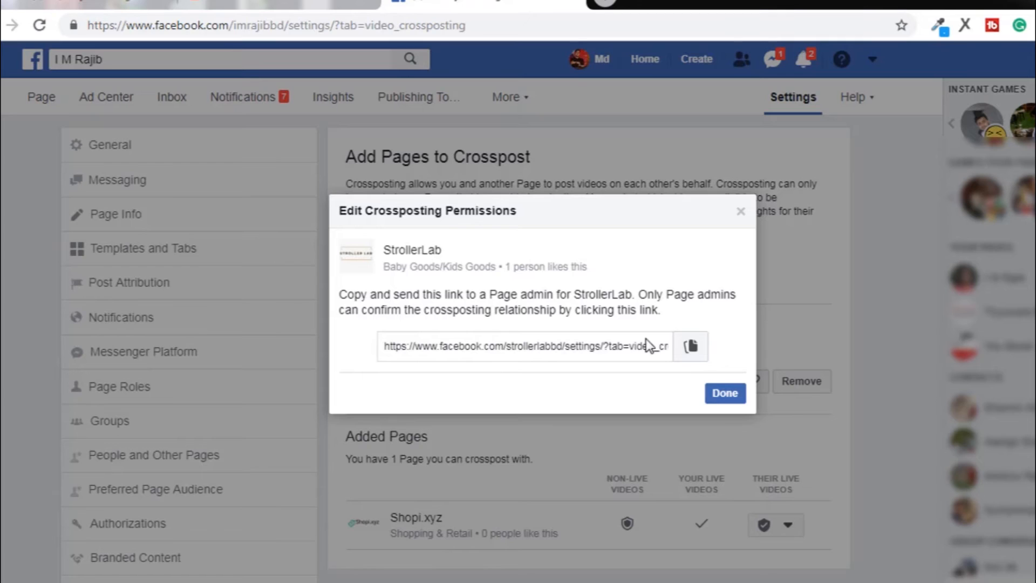
left_click(741, 212)
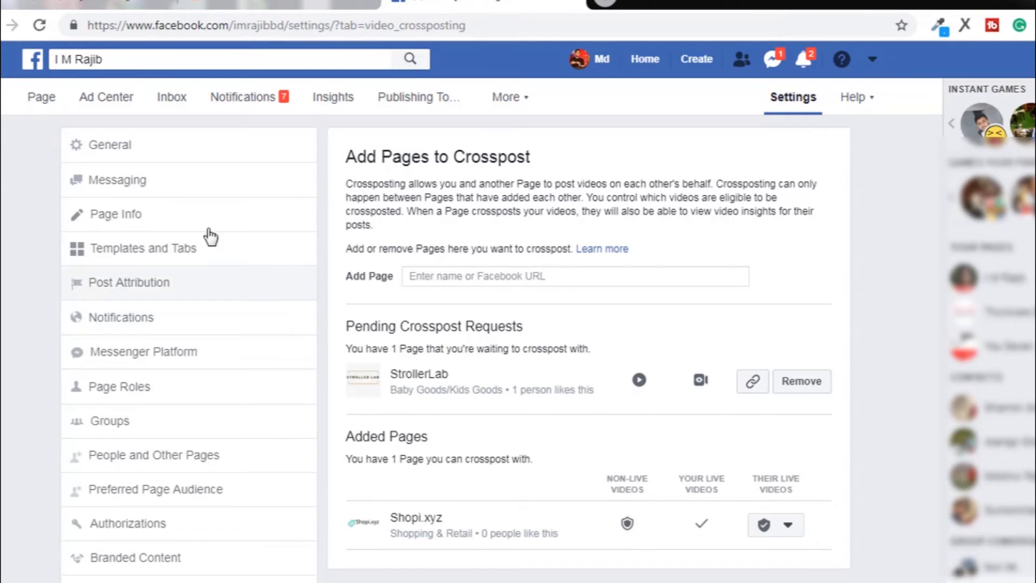
left_click(43, 99)
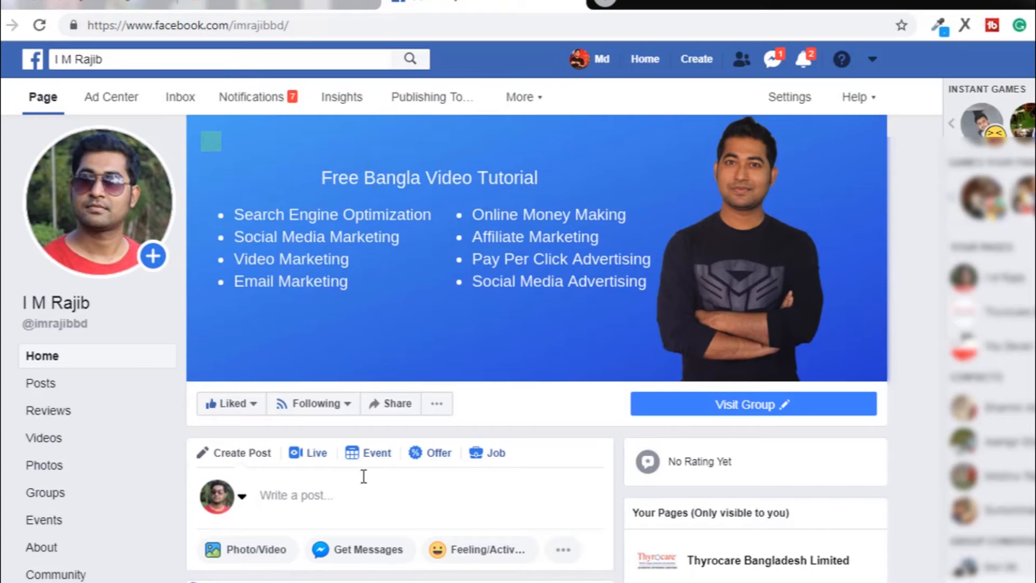
left_click(334, 495)
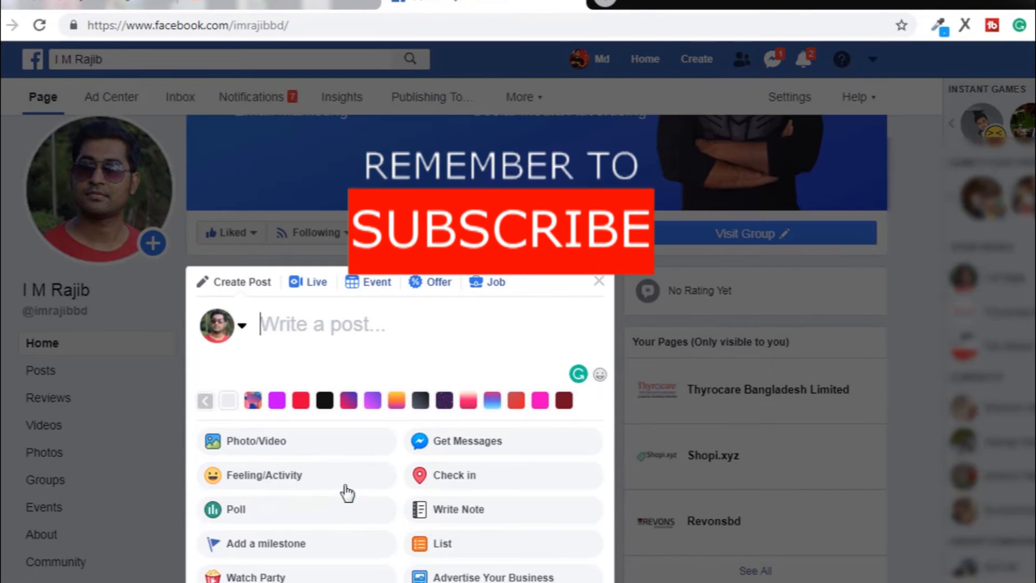
left_click(257, 450)
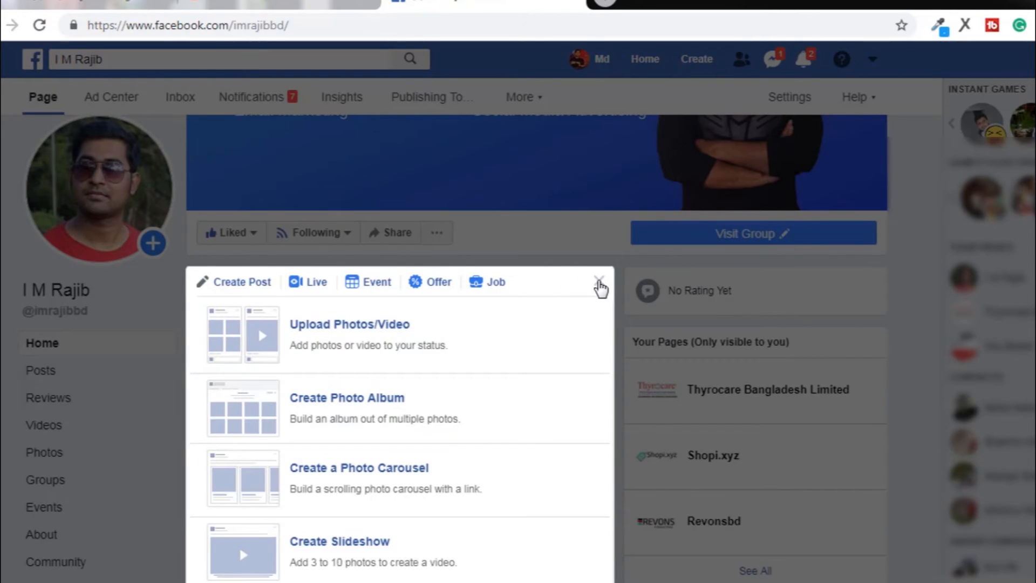
left_click(600, 284)
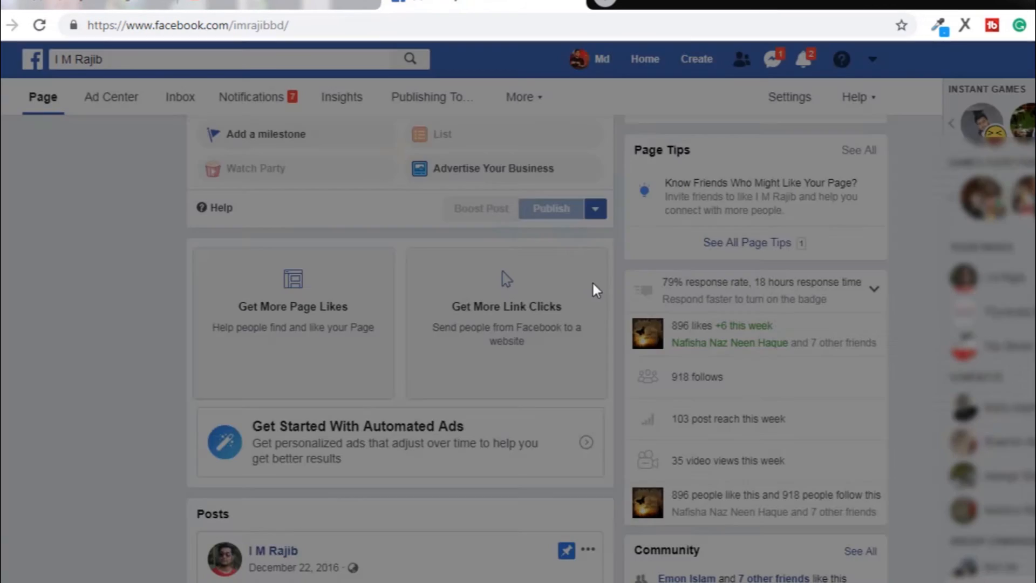
Open the Video Library from the Page's videos section
scroll(594, 290, "down", 3)
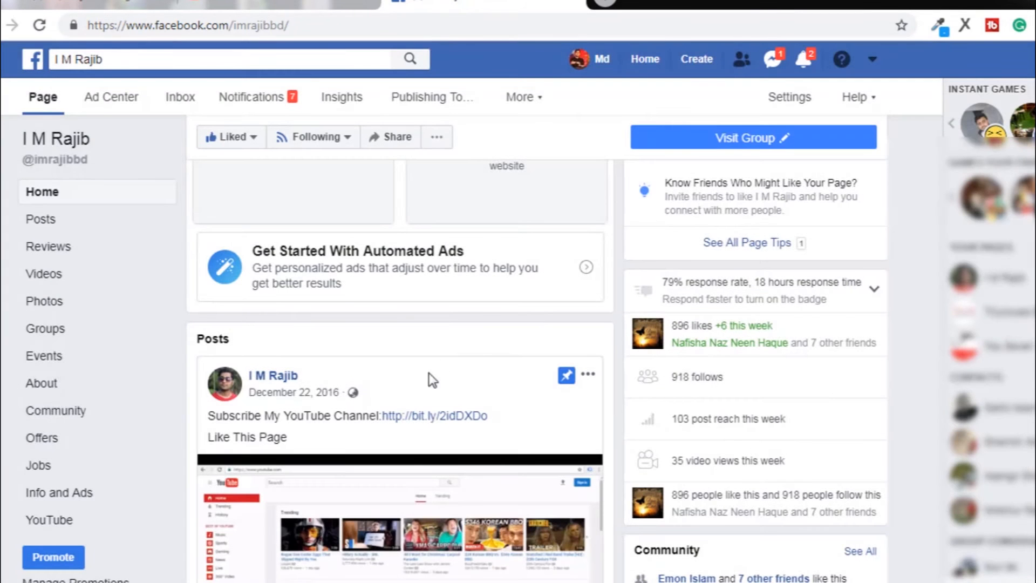
left_click(42, 274)
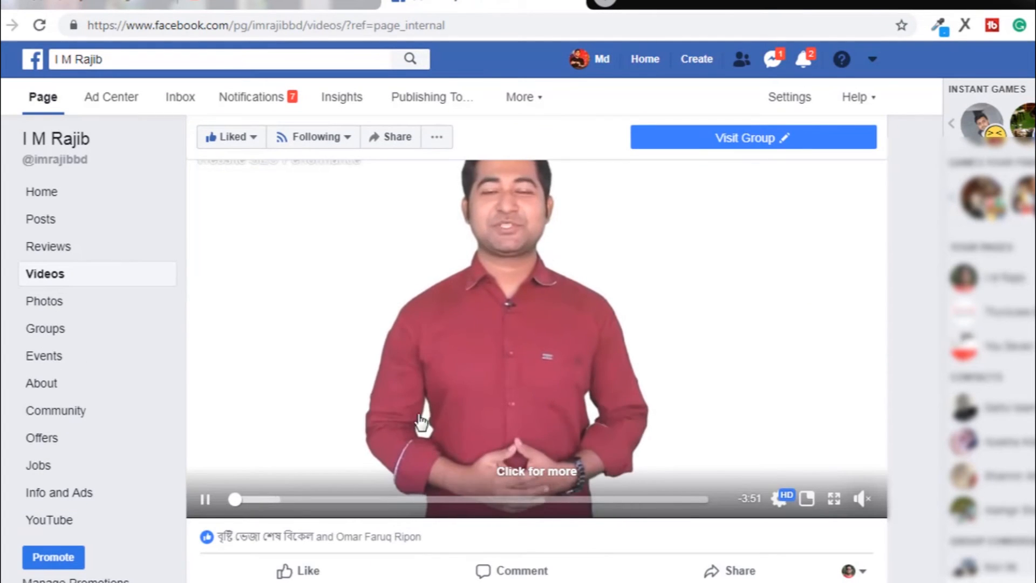
scroll(721, 473, "up", 2)
scroll(720, 473, "down", 1)
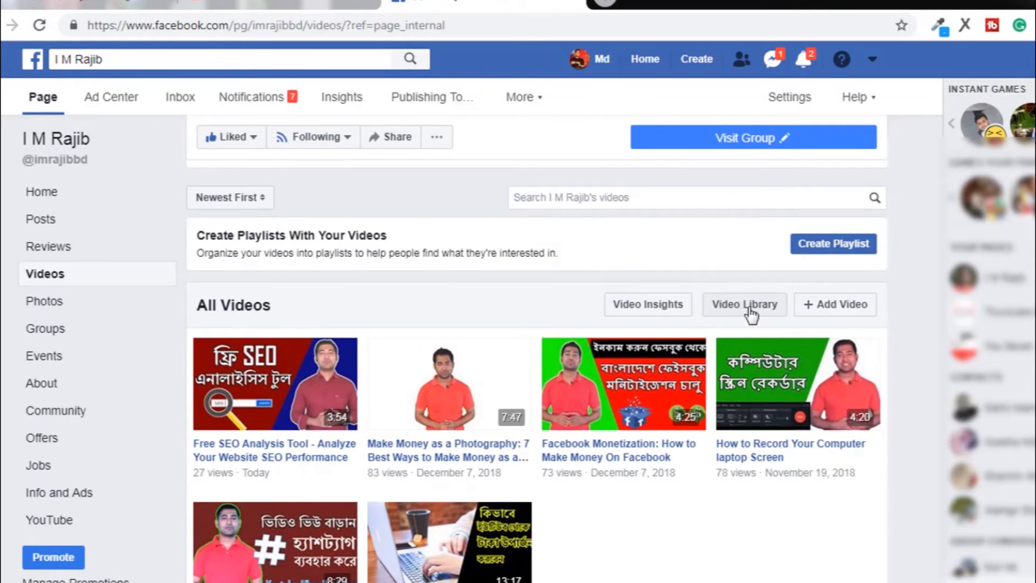
left_click(750, 312)
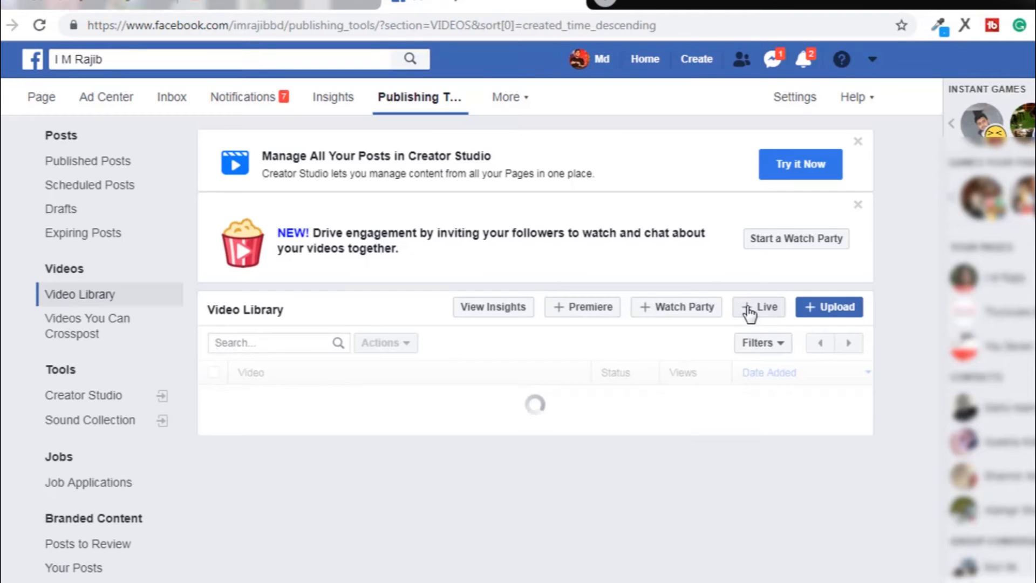
Edit the video "Facebook Monetization: How to Make Money On Facebook" and show its Distribution settings
scroll(517, 468, "down", 5)
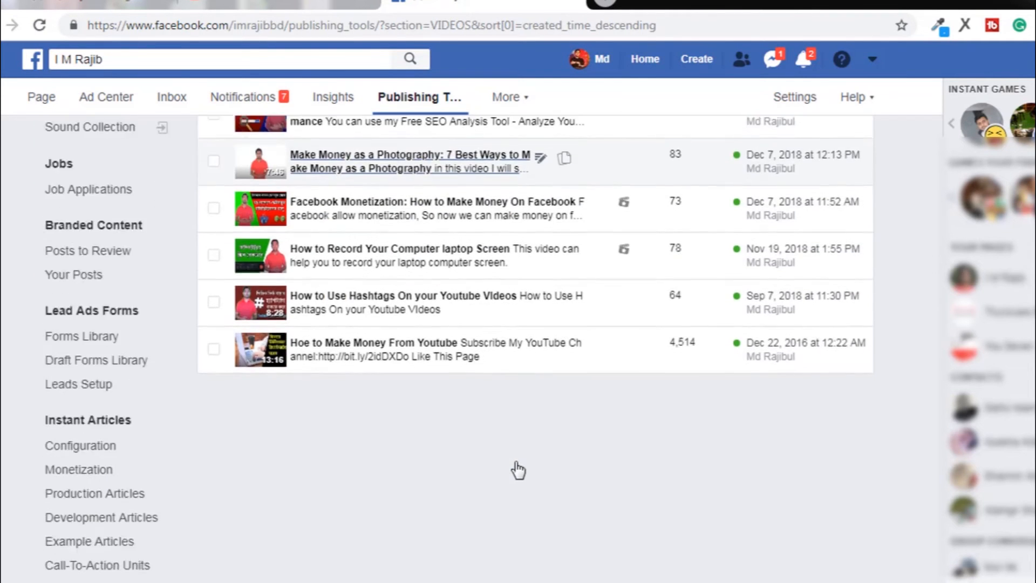
scroll(513, 461, "up", 3)
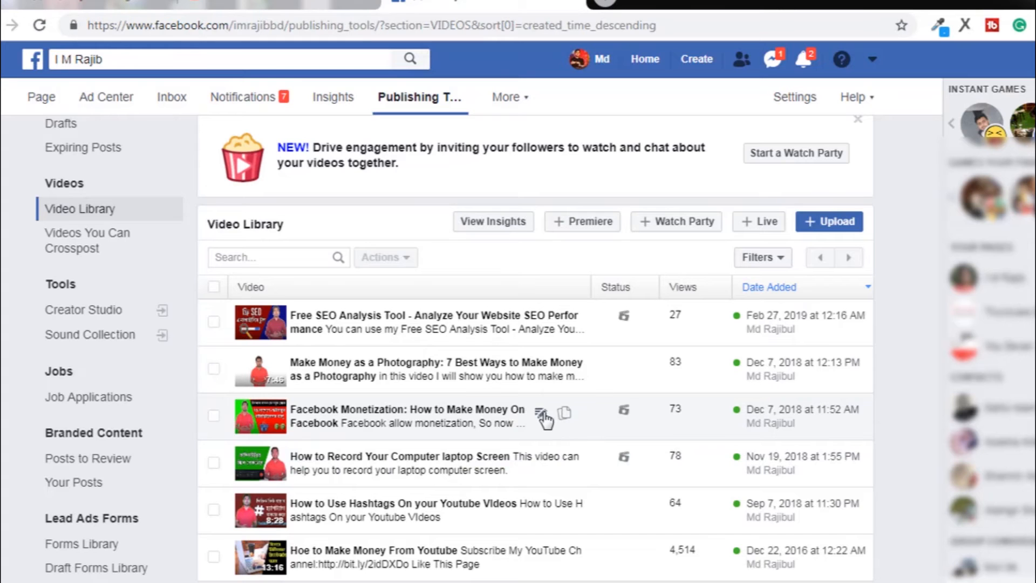
left_click(540, 415)
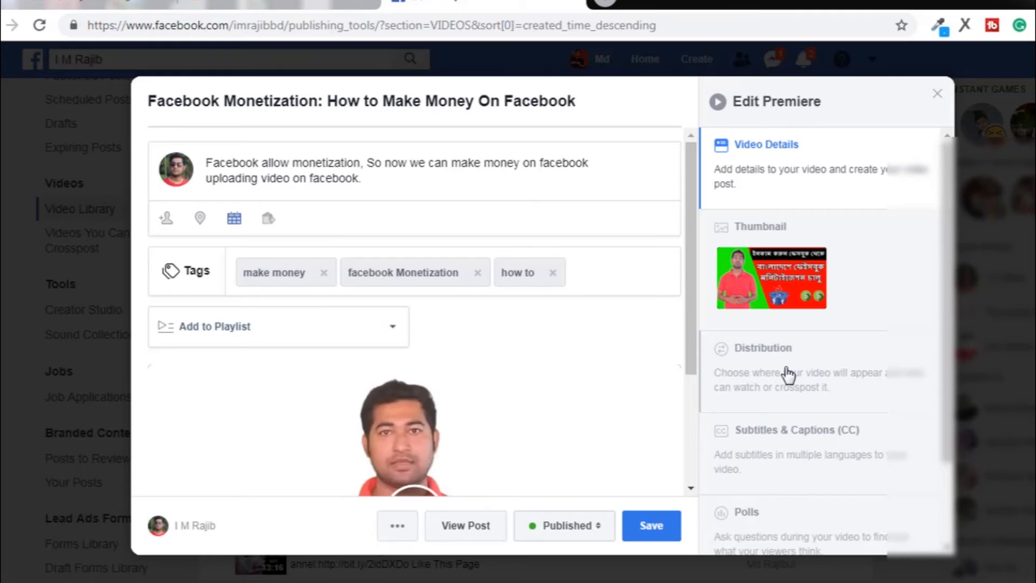
left_click(788, 374)
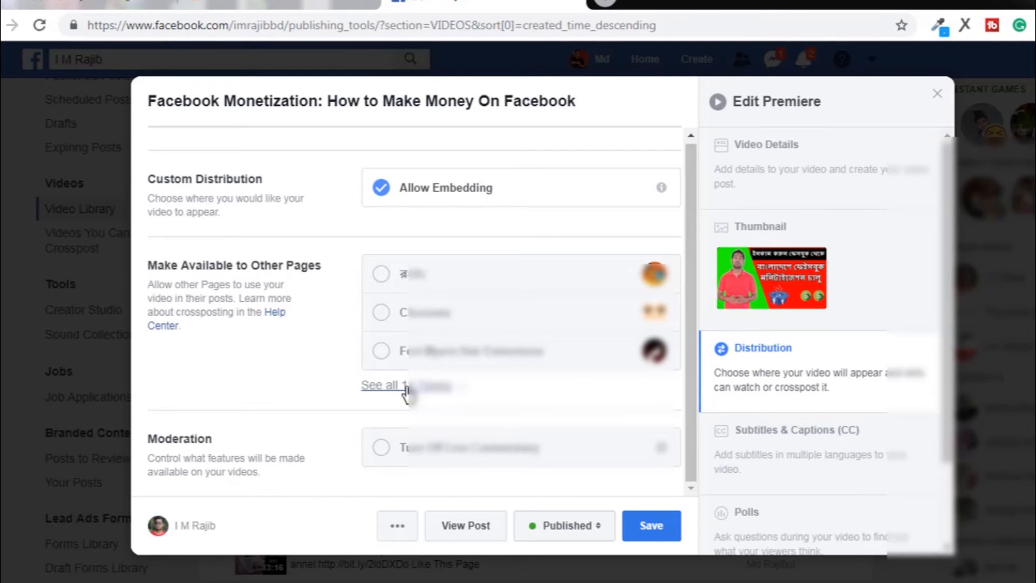
Make the video available to the Shopi.xyz Page for crossposting and save the change
left_click(406, 387)
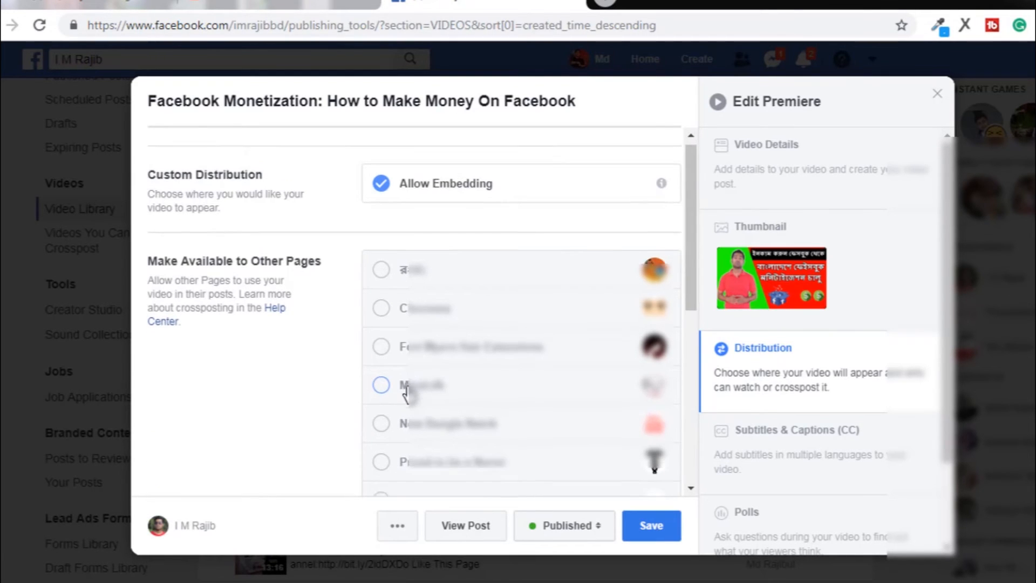
scroll(406, 393, "down", 7)
scroll(406, 393, "up", 5)
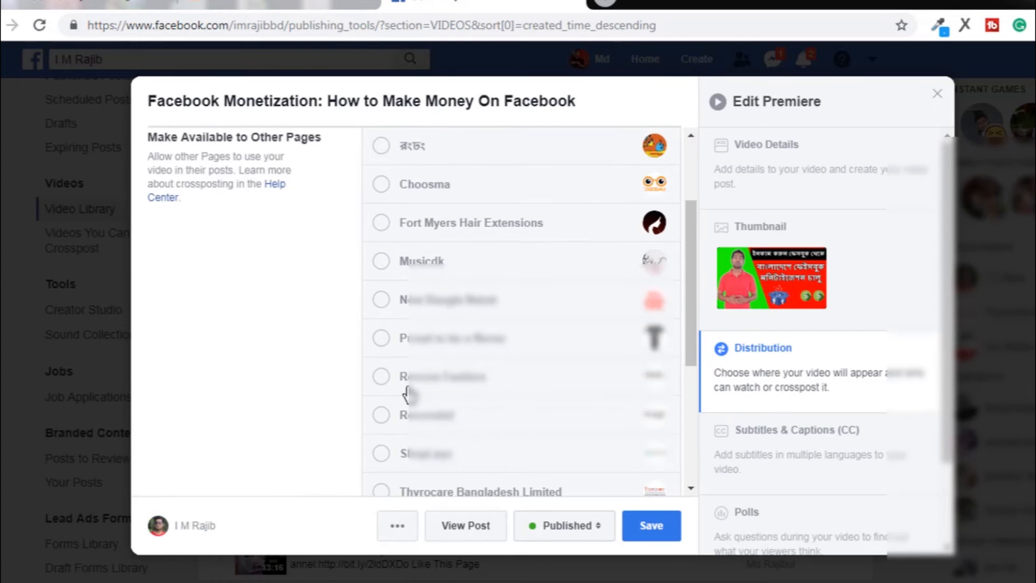
left_click(382, 456)
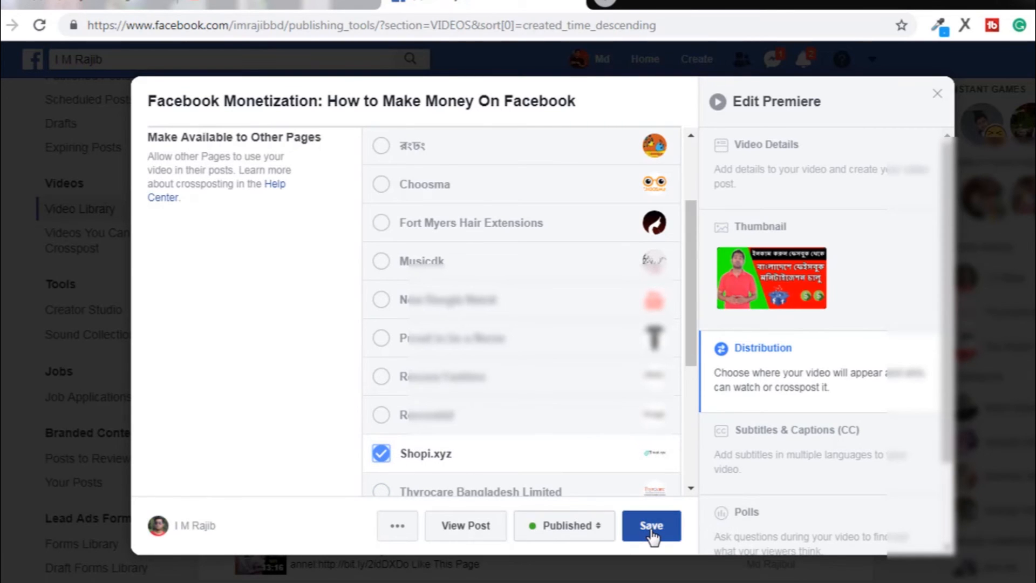
left_click(651, 531)
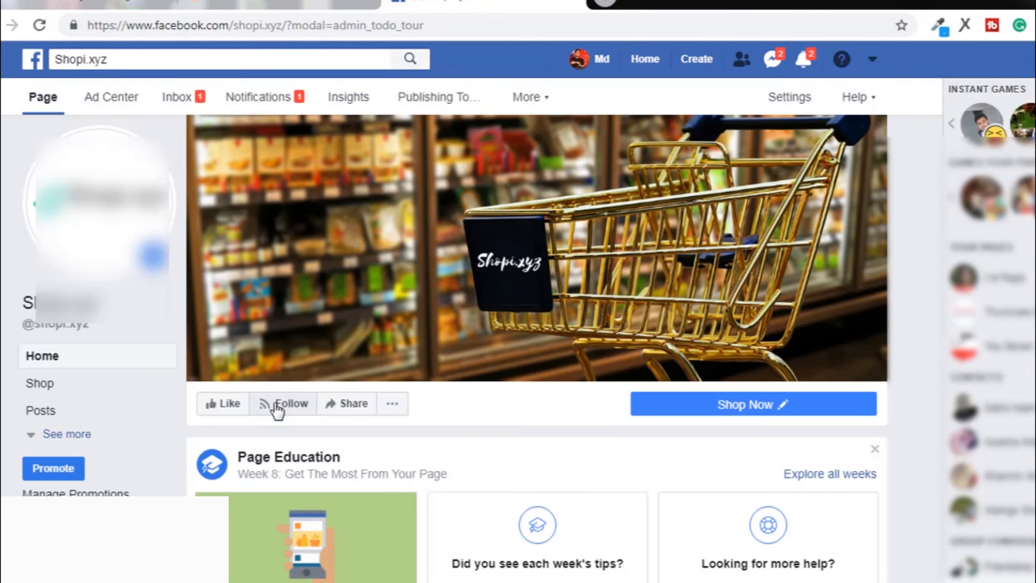
scroll(254, 392, "down", 9)
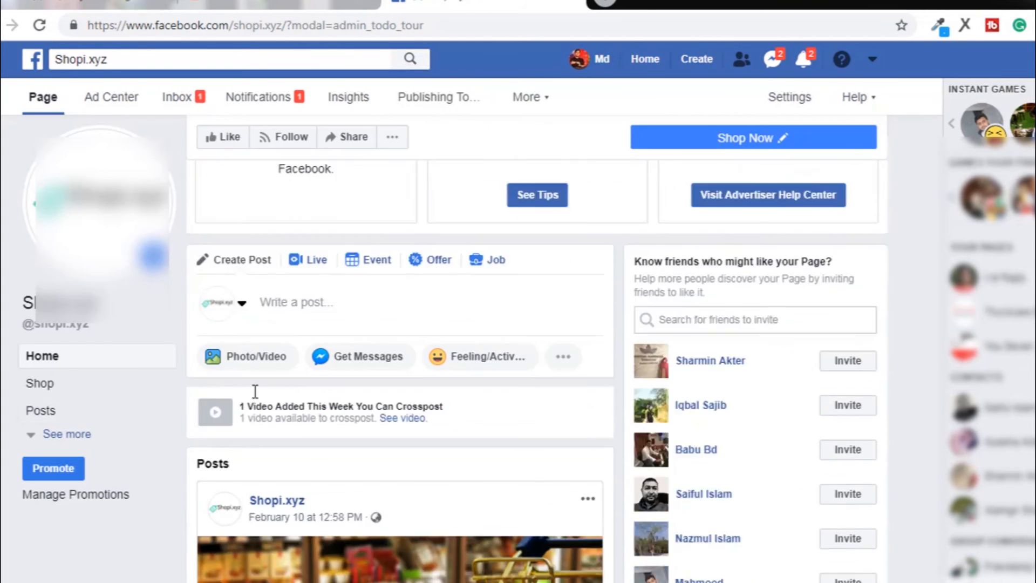
scroll(256, 392, "down", 10)
scroll(254, 397, "up", 14)
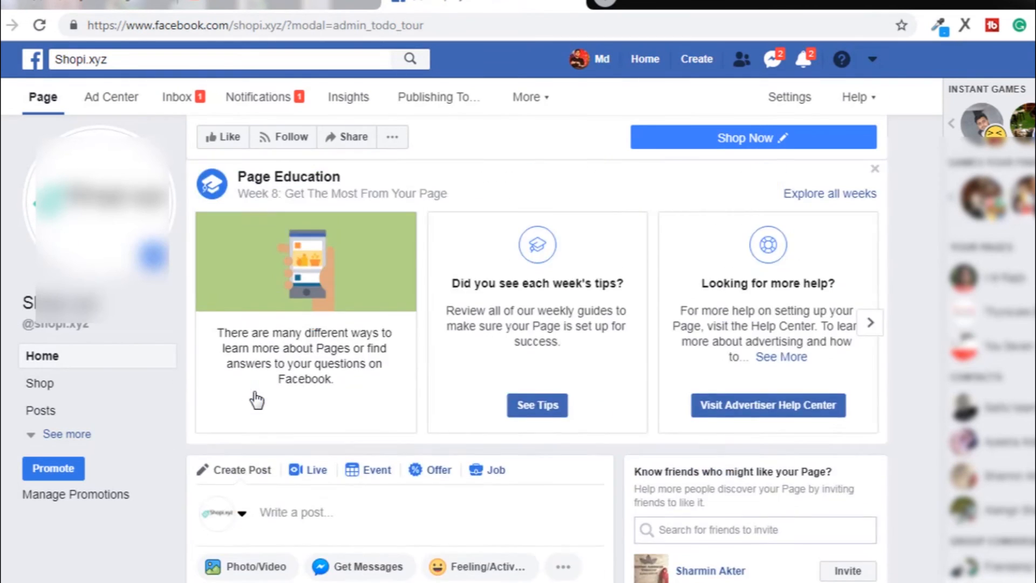
scroll(255, 400, "up", 5)
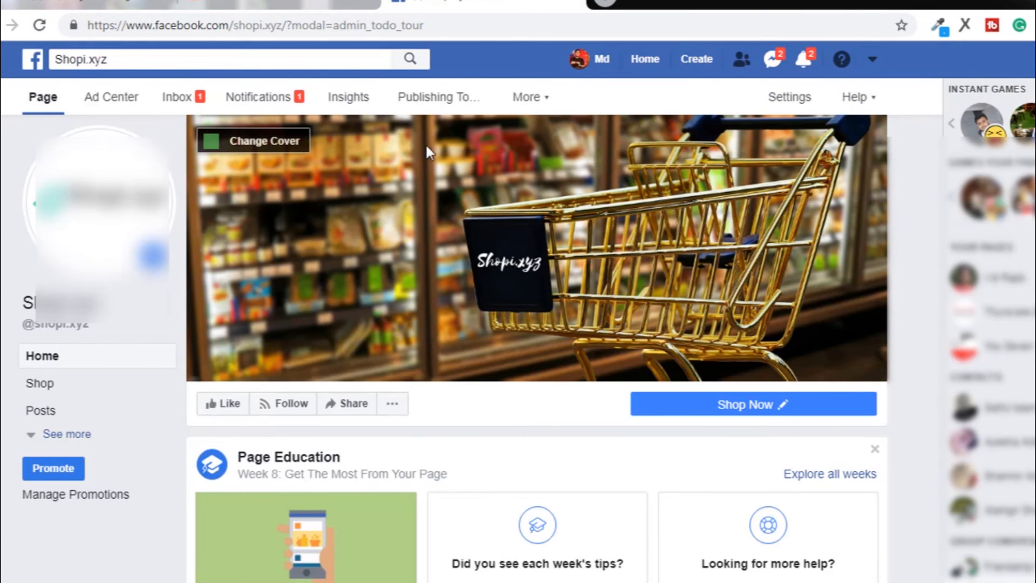
Find the Facebook Monetization video among those Shopi.xyz can crosspost and start creating a post with it
left_click(443, 101)
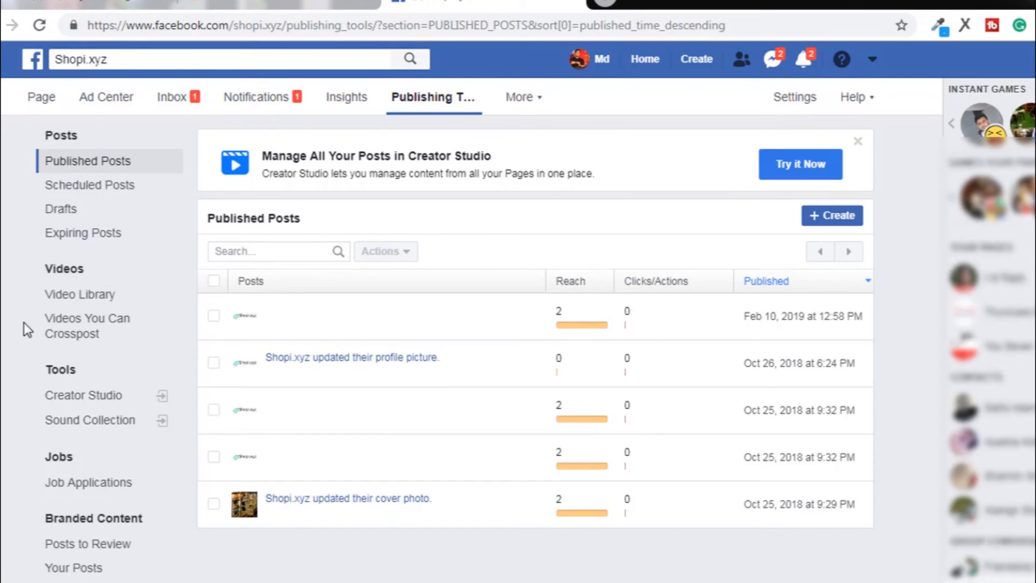
left_click(71, 333)
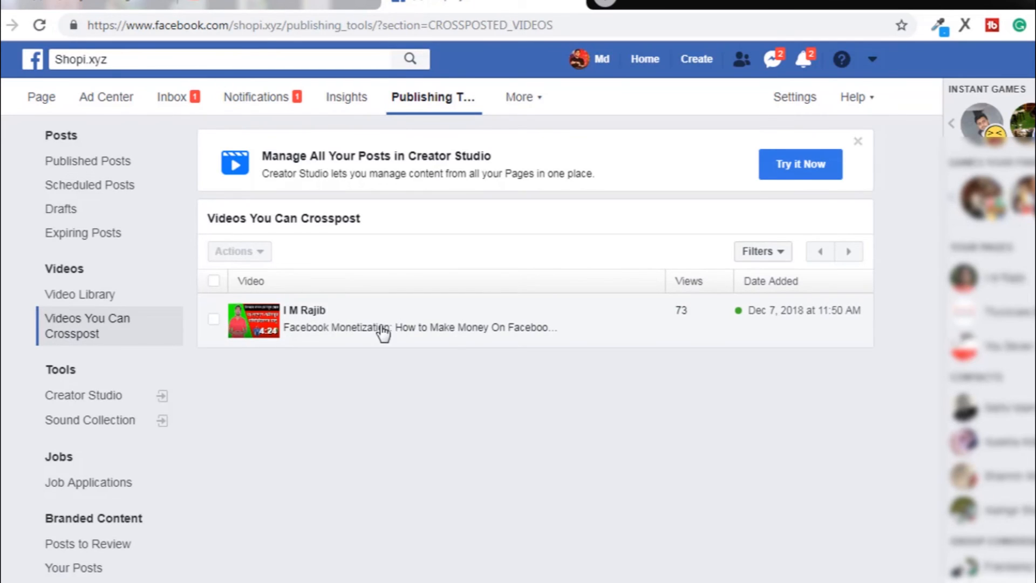
left_click(409, 326)
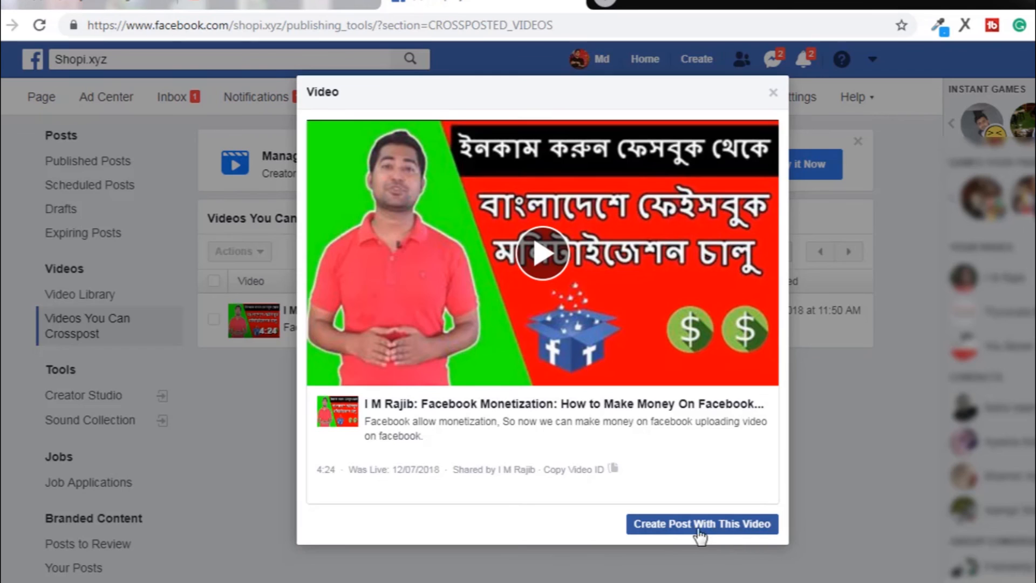
left_click(734, 533)
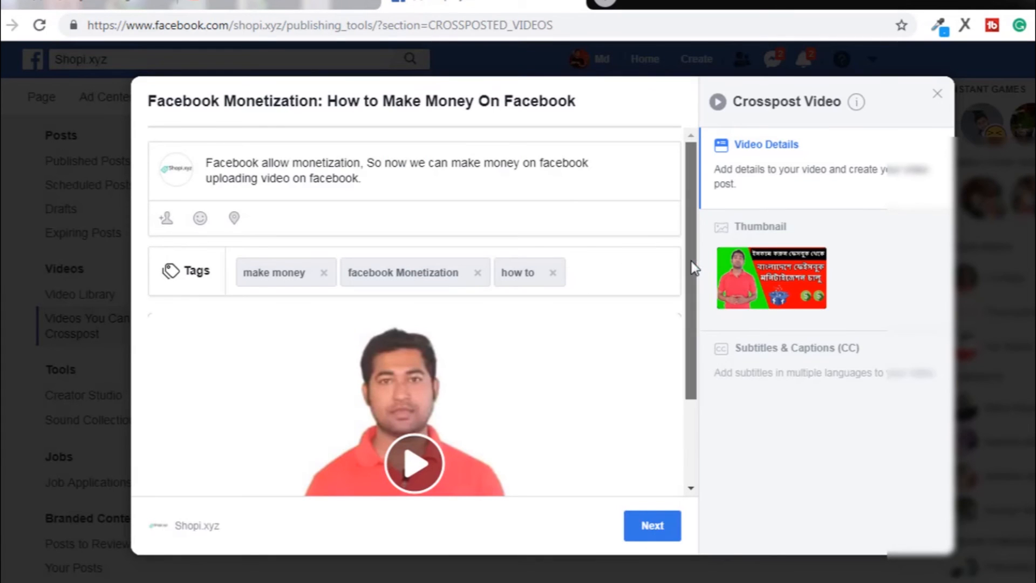
Review the crosspost's video details, including its title, description, tags and video preview
scroll(692, 283, "down", 2)
scroll(698, 299, "up", 2)
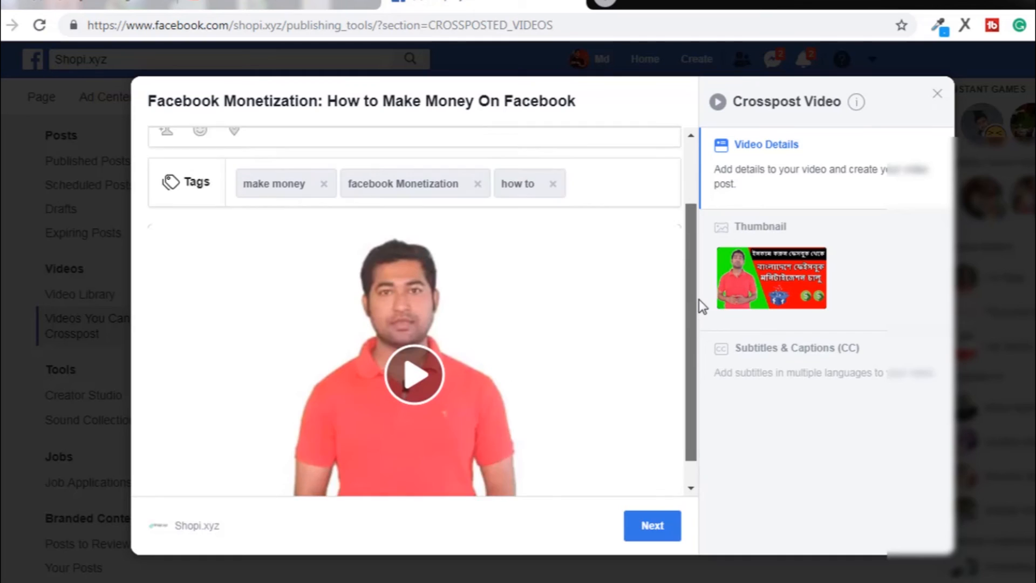
left_click(297, 100)
left_click(308, 177)
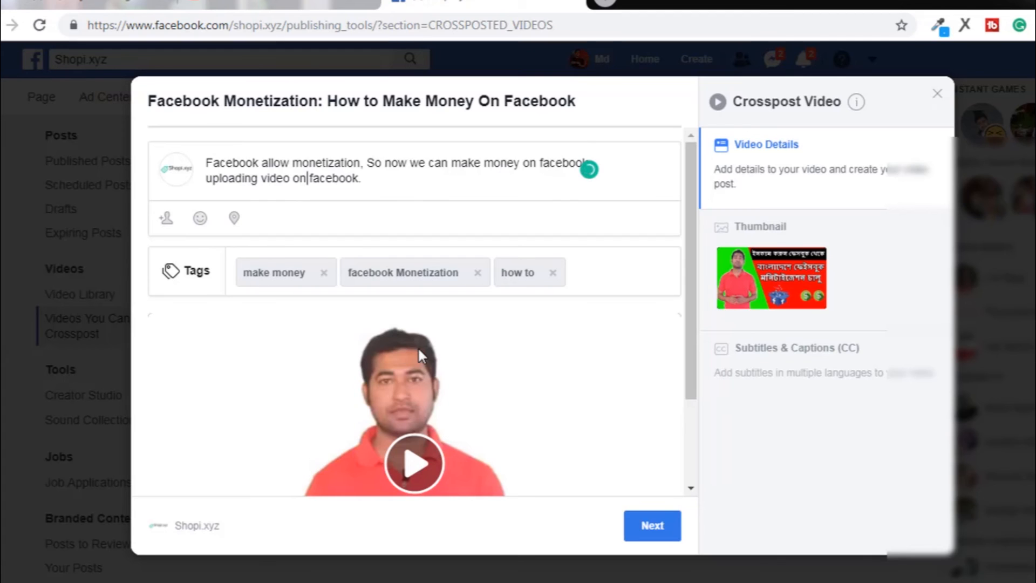
scroll(421, 356, "down", 2)
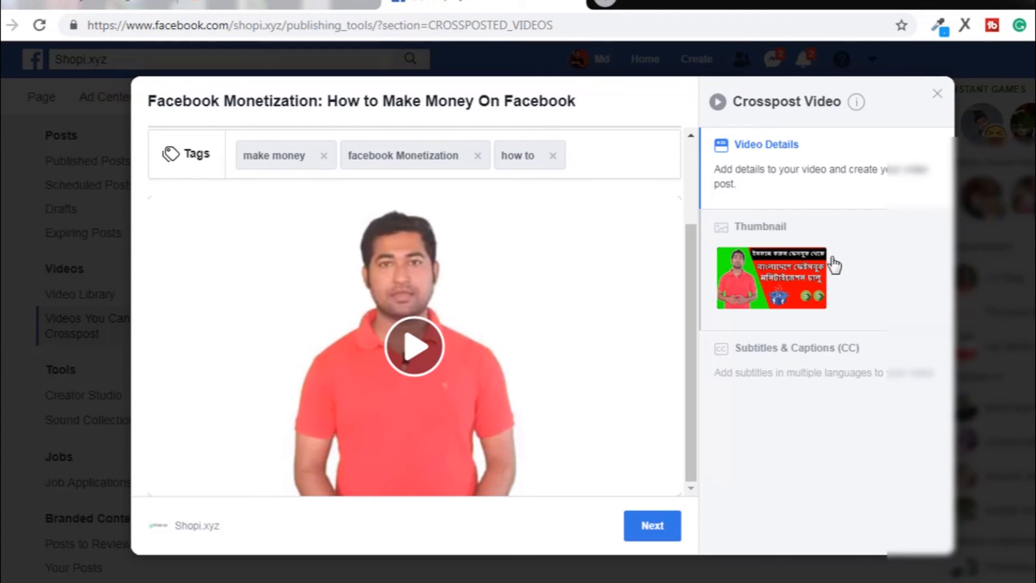
Browse the auto-generated thumbnail images and the other thumbnail options for the crossposted video
left_click(780, 278)
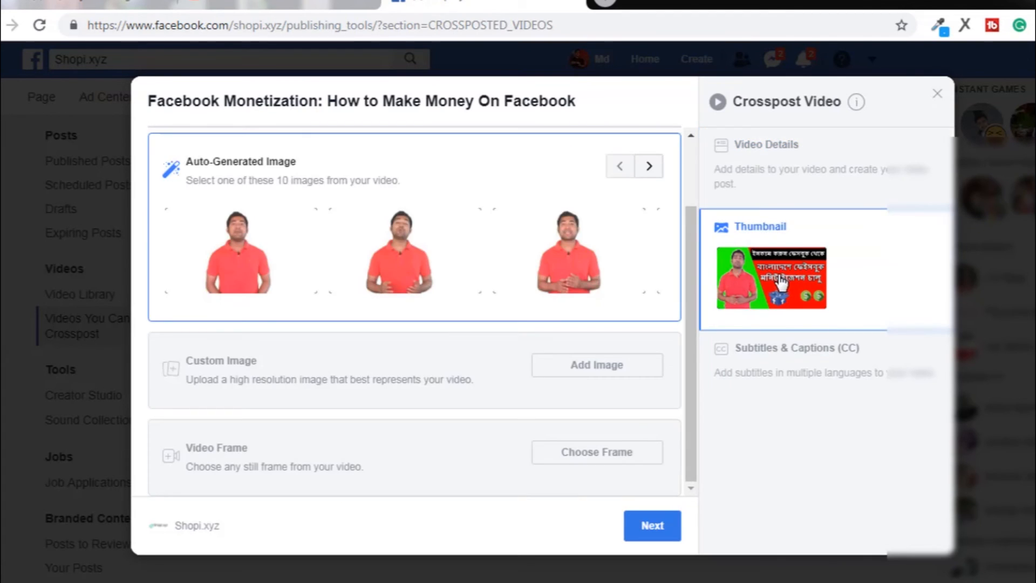
left_click(650, 167)
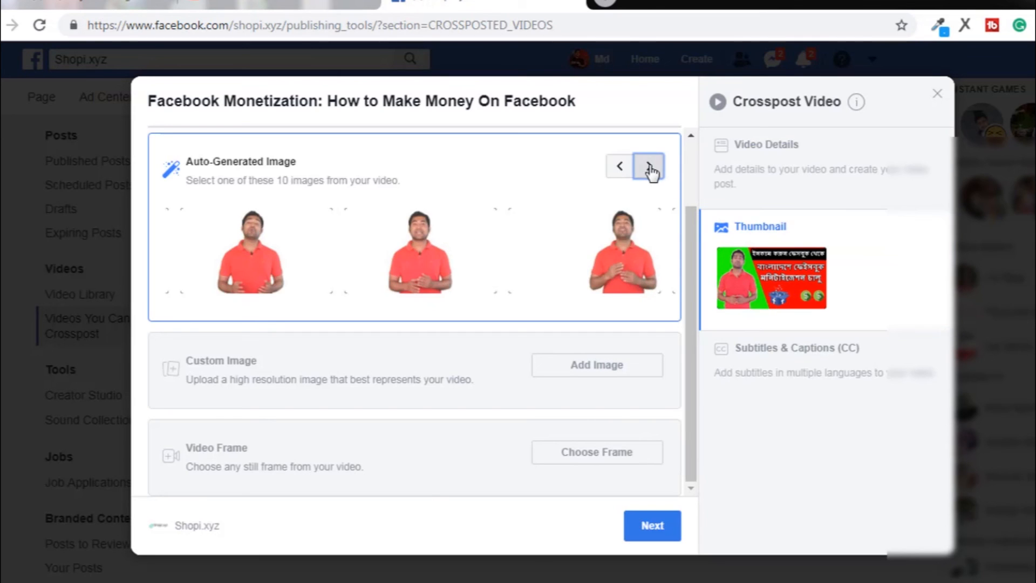
left_click(649, 167)
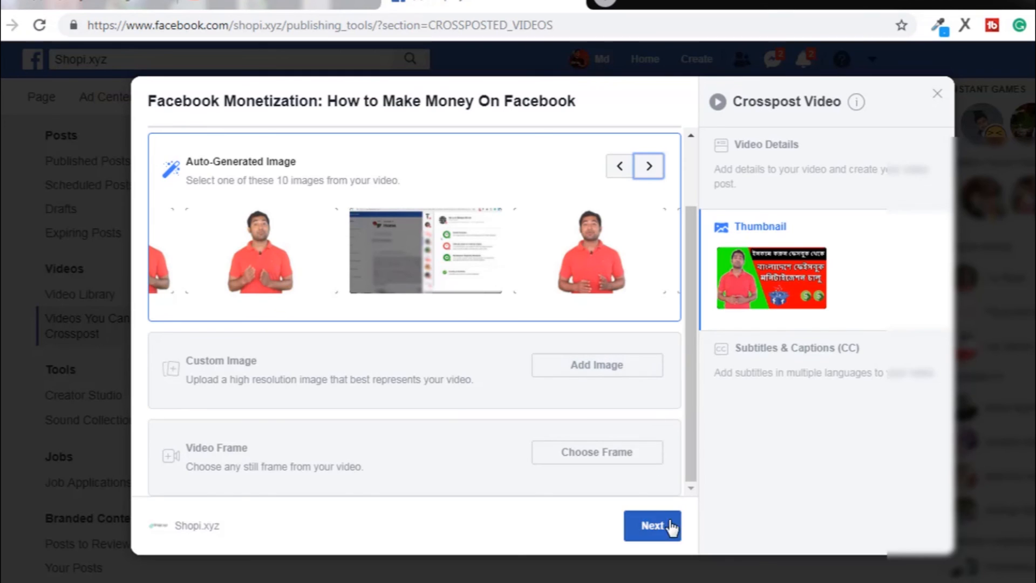
scroll(605, 365, "up", 2)
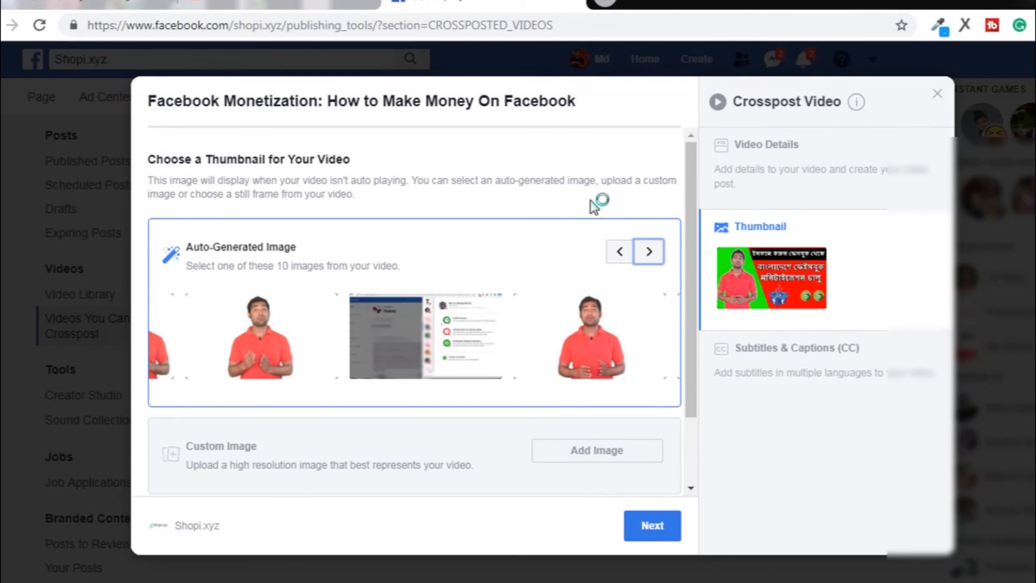
left_click(620, 251)
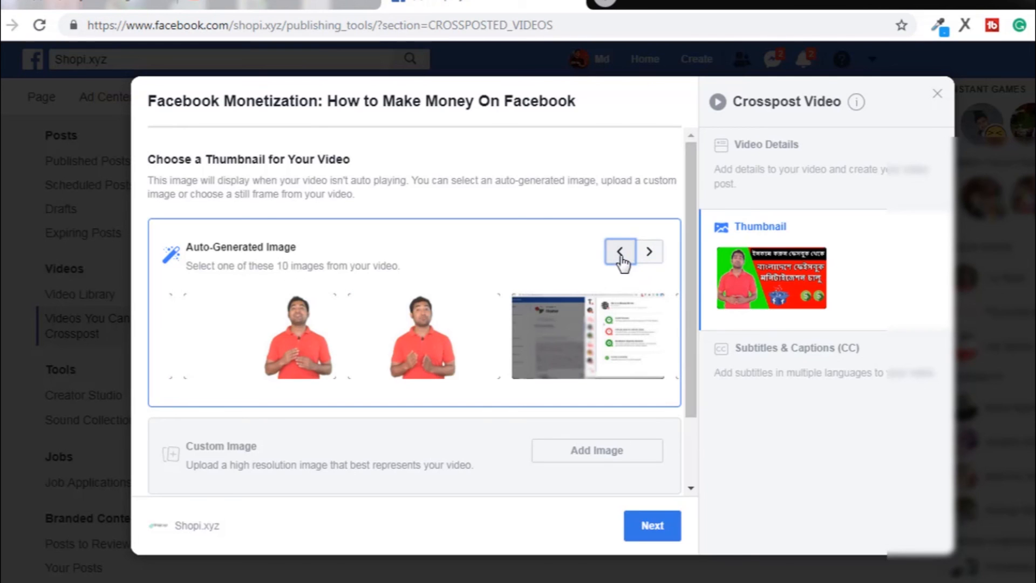
Continue to the publishing options, check the posting, distribution and moderation settings, and publish the crosspost with Publish now selected
left_click(653, 526)
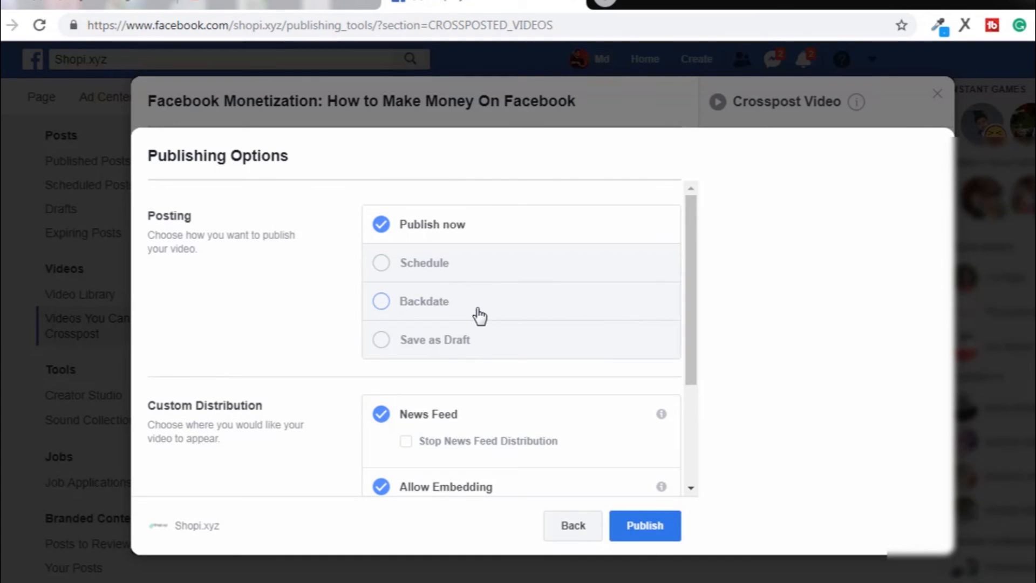
left_click_drag(695, 358, 676, 449)
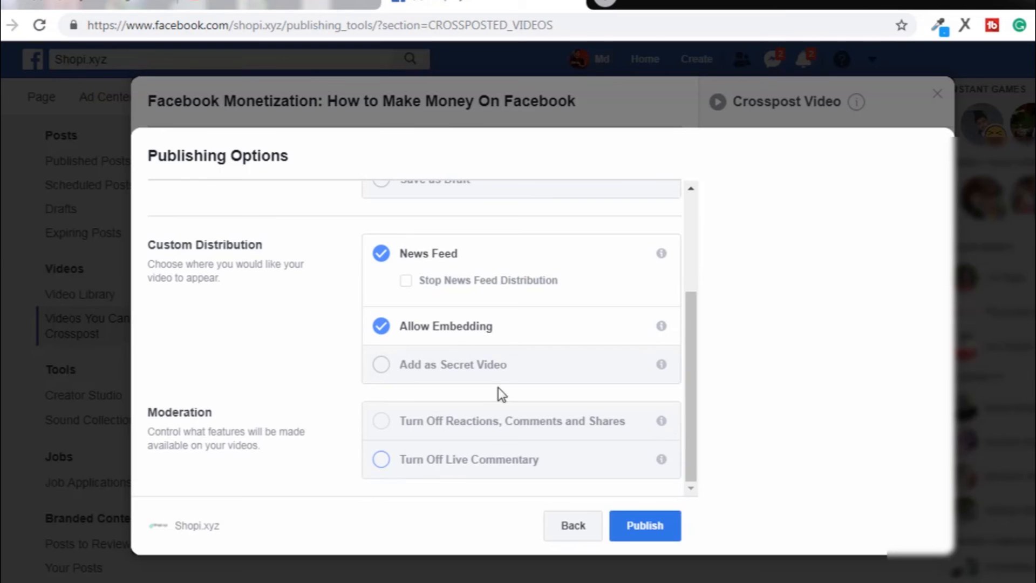
left_click(664, 535)
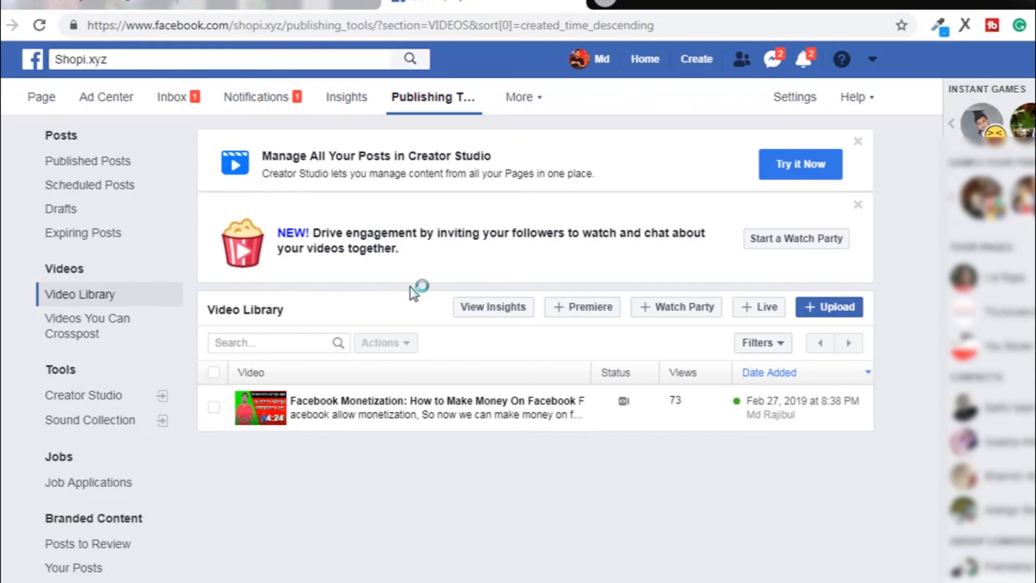
Return to the Shopi.xyz Page and check the crossposted video among its posts
left_click(43, 108)
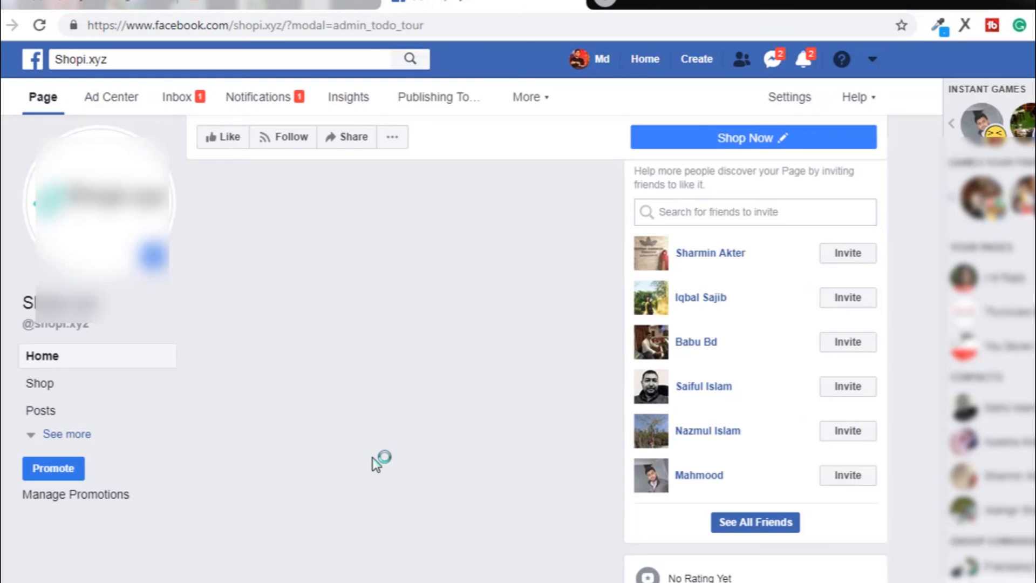
scroll(376, 460, "down", 2)
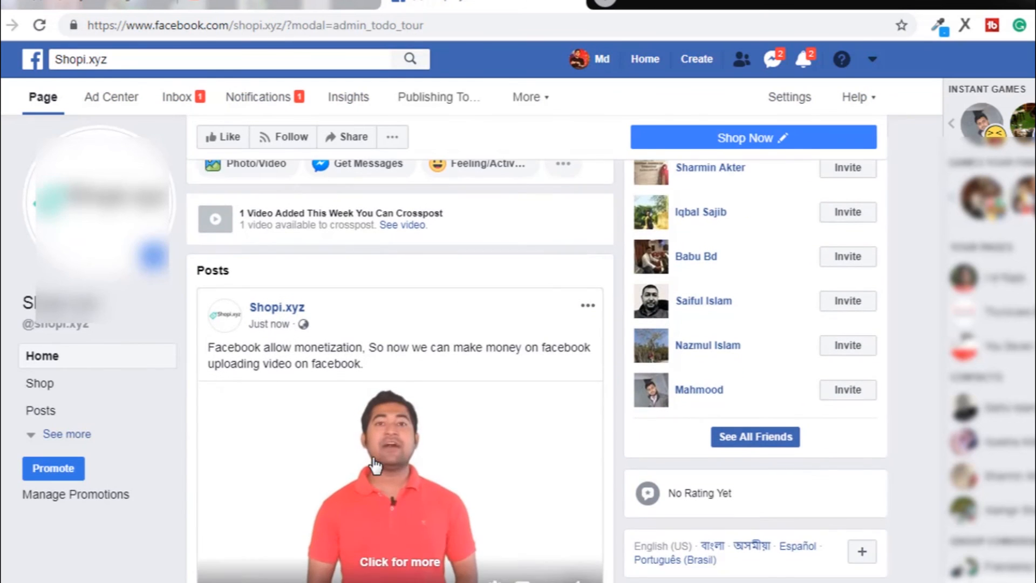
scroll(375, 466, "down", 3)
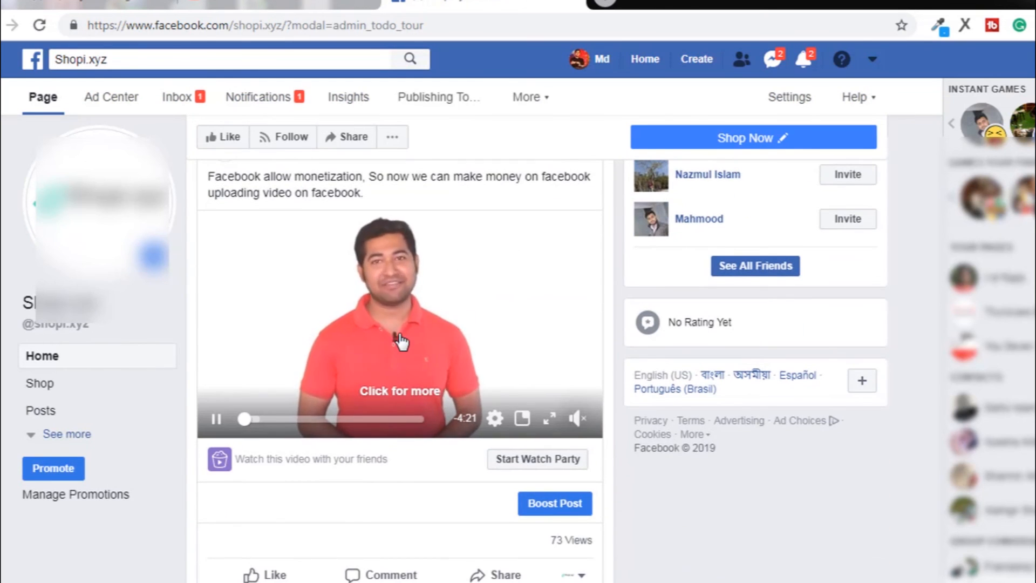